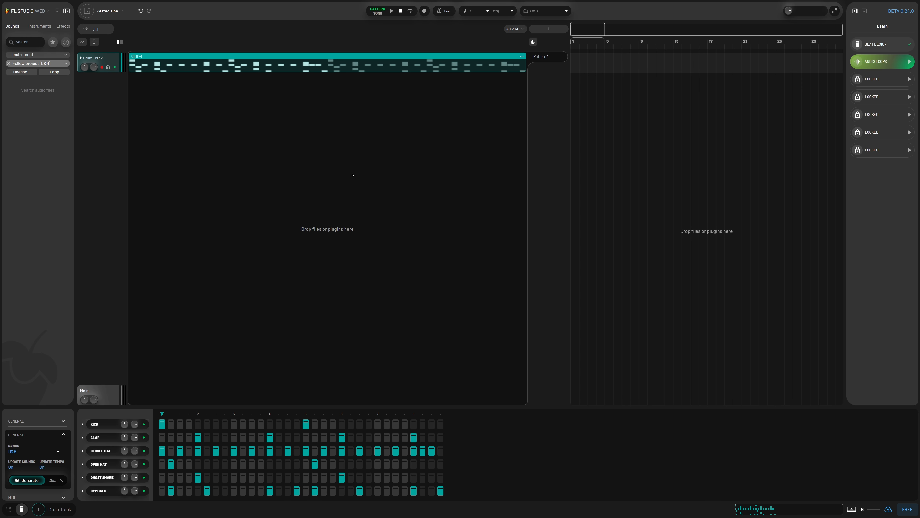
Play the D&B drum pattern variations and the drum-and-bass loop, stopping playback after each
{"action": "left_click", "coordinate": [392, 11]}
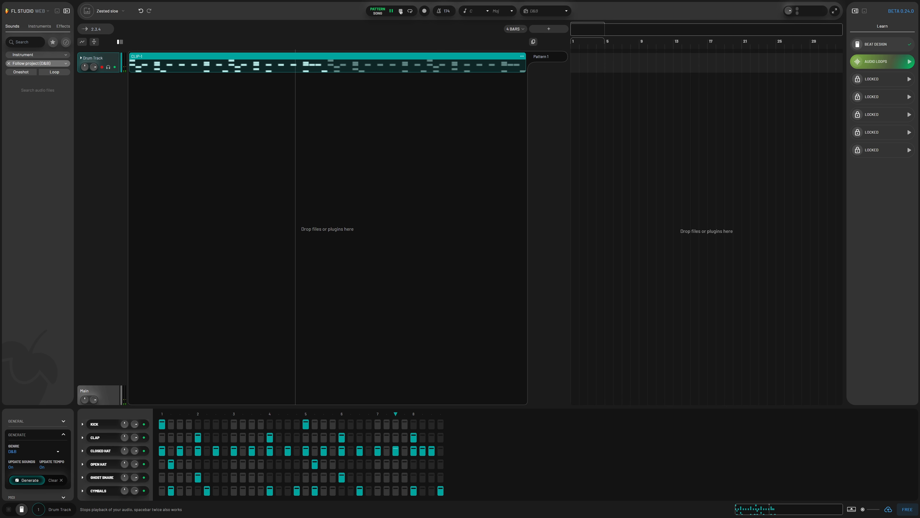
{"action": "left_click", "coordinate": [401, 11]}
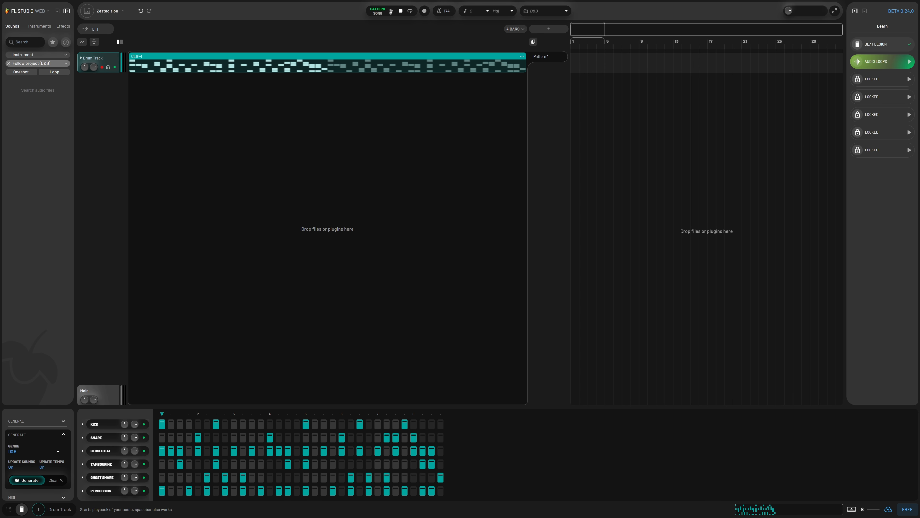
{"action": "left_click", "coordinate": [392, 11]}
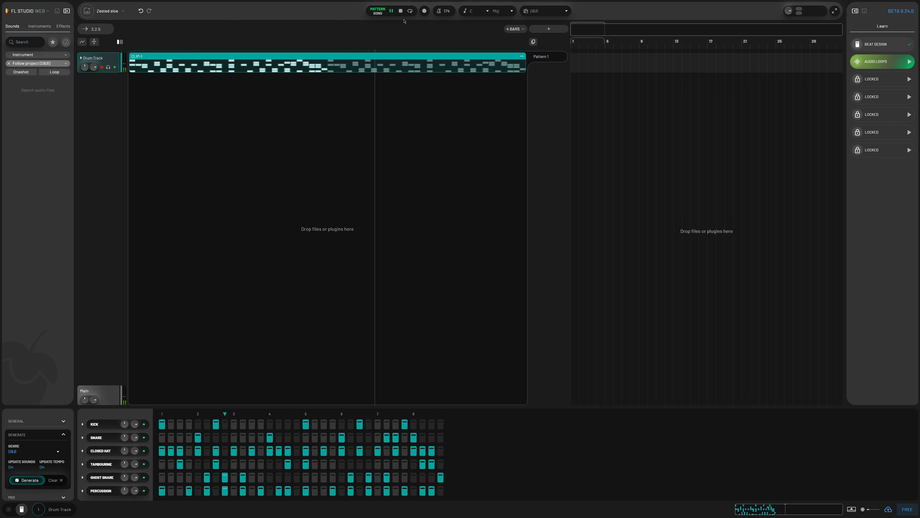
{"action": "left_click", "coordinate": [401, 11]}
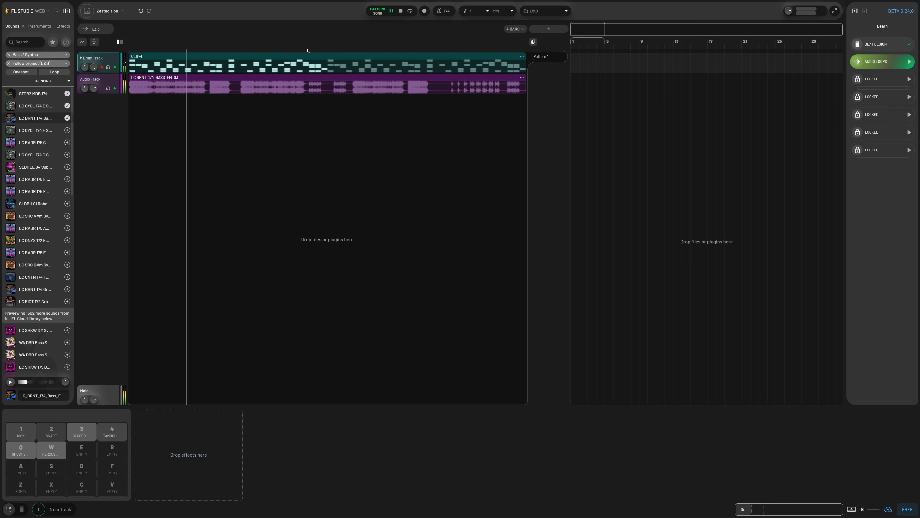
{"action": "left_click", "coordinate": [403, 12]}
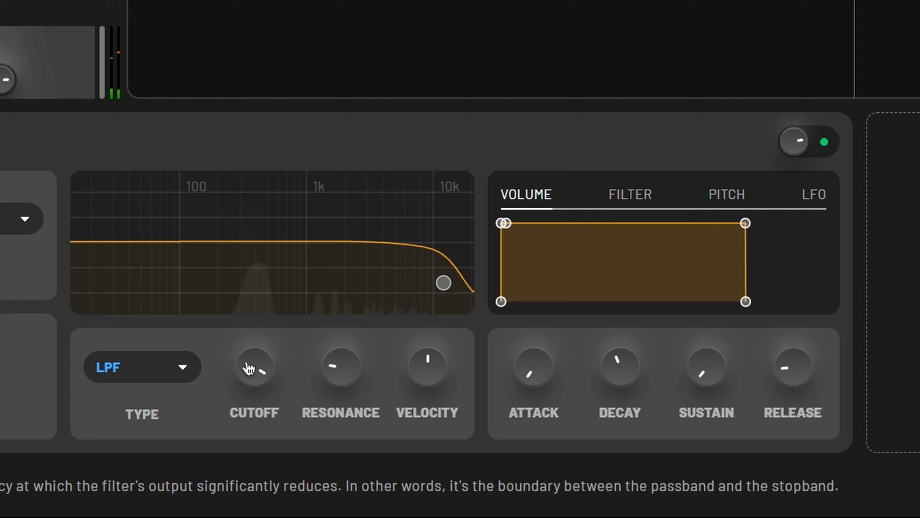
Adjust the lead synth's low-pass cutoff and volume decay in DirectWave, and show its pitch envelope
{"action": "left_click_drag", "start_coordinate": [253, 365], "coordinate": [606, 419]}
{"action": "left_click_drag", "start_coordinate": [620, 372], "coordinate": [628, 397]}
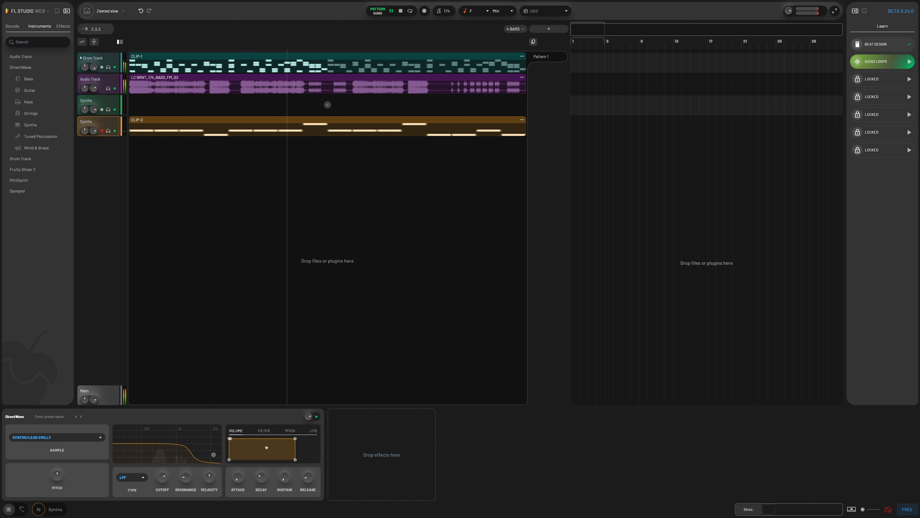
{"action": "left_click", "coordinate": [313, 431]}
{"action": "left_click", "coordinate": [298, 431]}
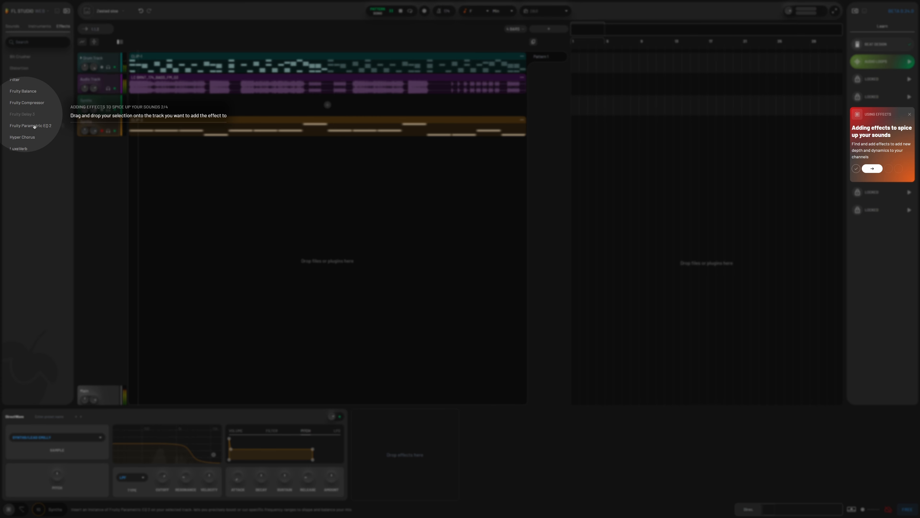
Add Fruity Delay 3 to the lead synth track with the Bandpass preset, checking the note editor before returning to the effects
{"action": "left_click_drag", "start_coordinate": [22, 114], "coordinate": [478, 413]}
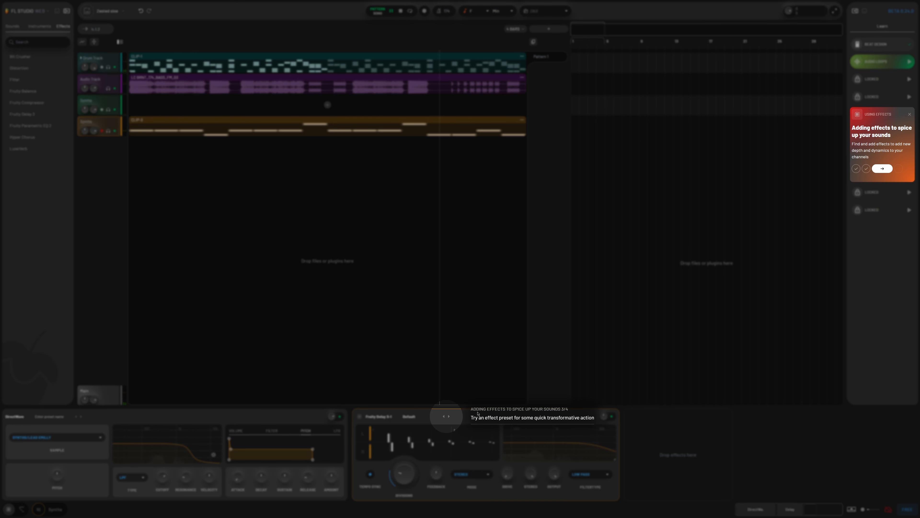
{"action": "left_click", "coordinate": [450, 417]}
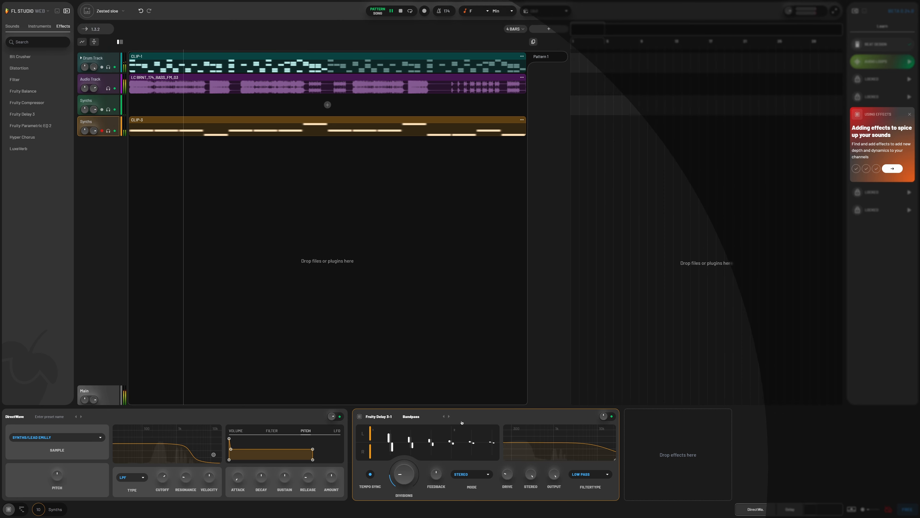
{"action": "left_click", "coordinate": [11, 510]}
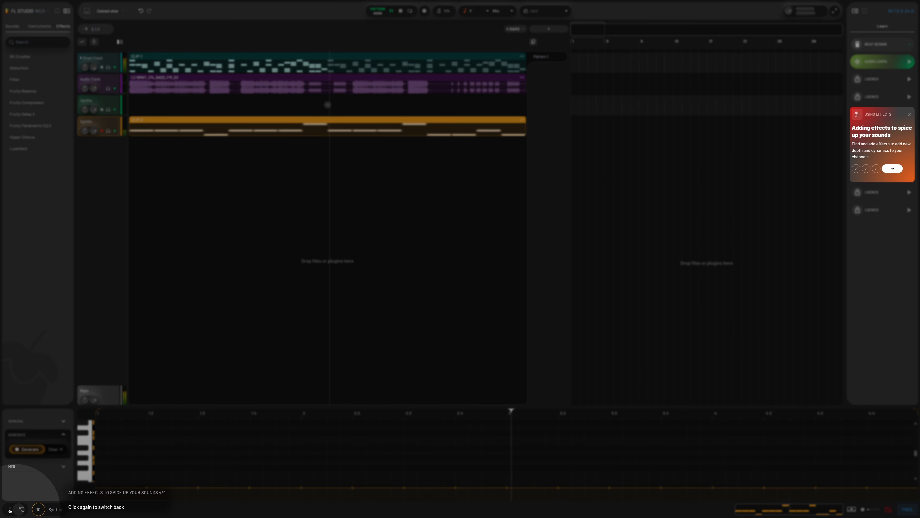
{"action": "left_click", "coordinate": [8, 509]}
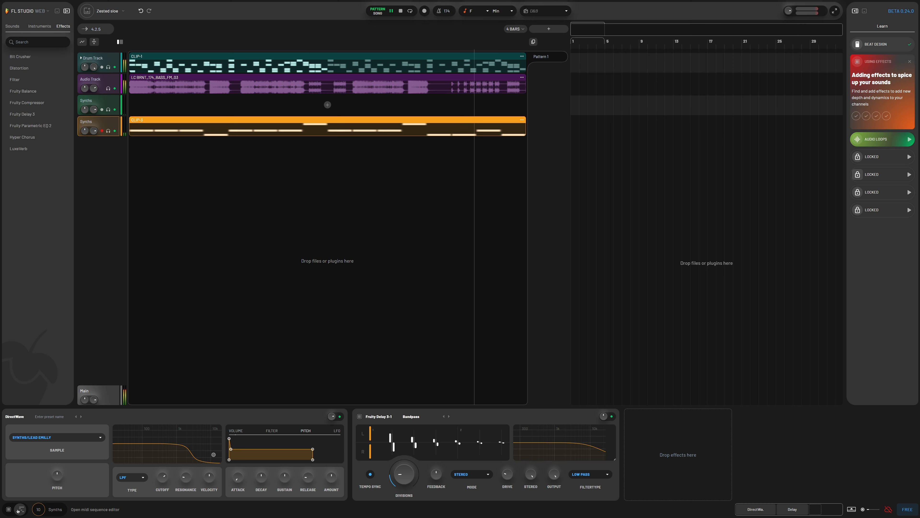
Add LuxeVerb and Bit Crusher after the delay on the lead synth track, and adjust the Bit Crusher's bits and rate
{"action": "left_click", "coordinate": [19, 148]}
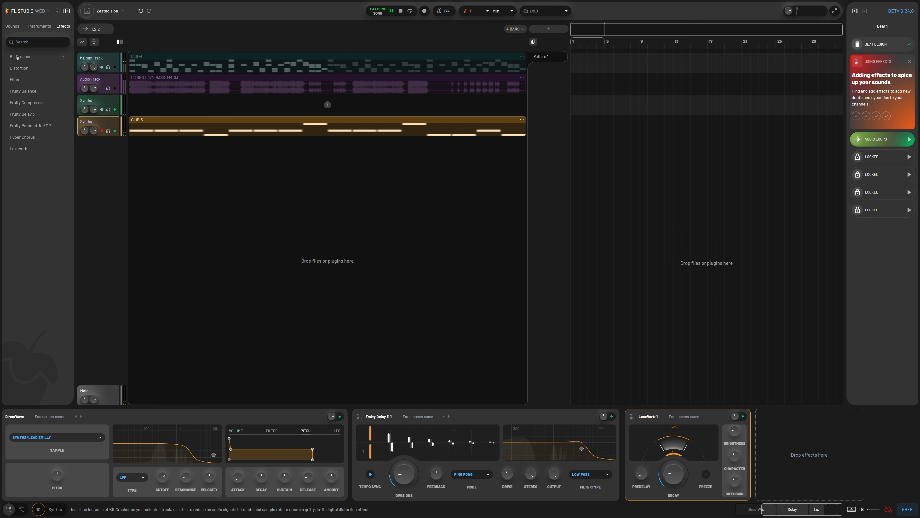
{"action": "left_click_drag", "start_coordinate": [21, 57], "coordinate": [749, 441]}
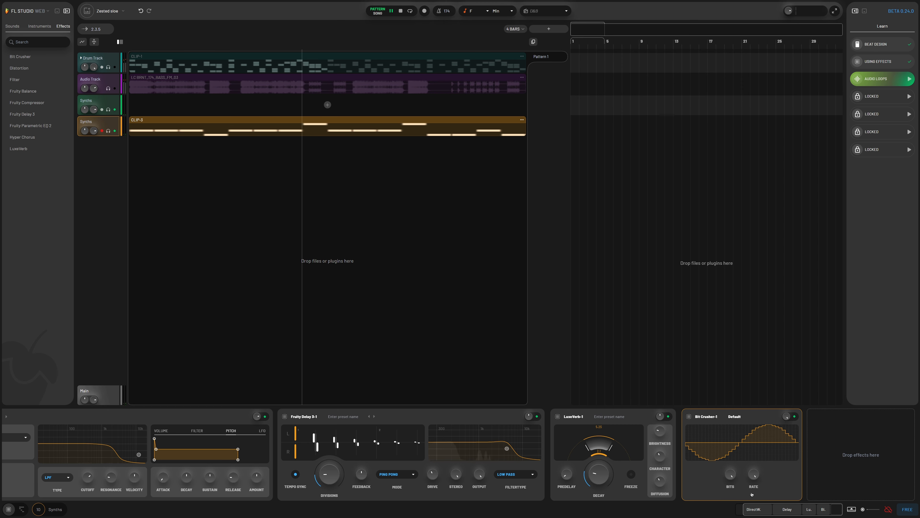
{"action": "left_click_drag", "start_coordinate": [730, 474], "coordinate": [719, 517]}
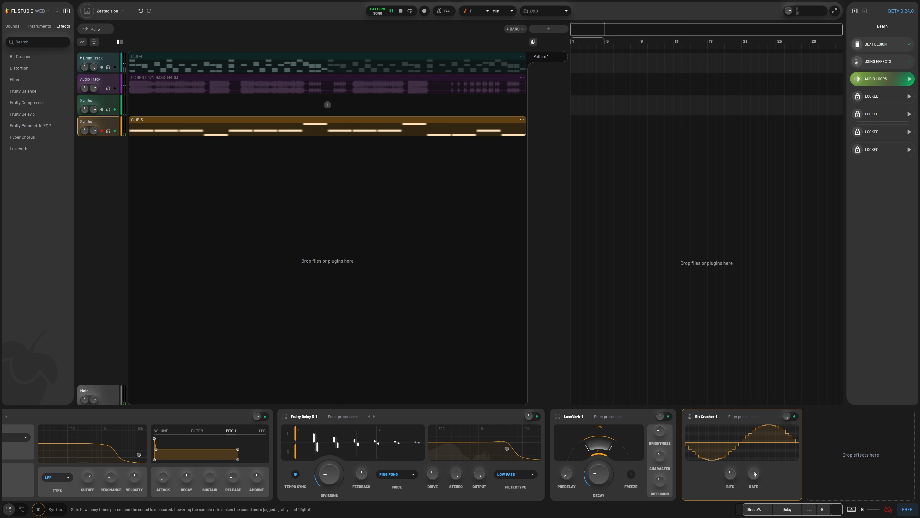
{"action": "left_click_drag", "start_coordinate": [754, 475], "coordinate": [734, 437]}
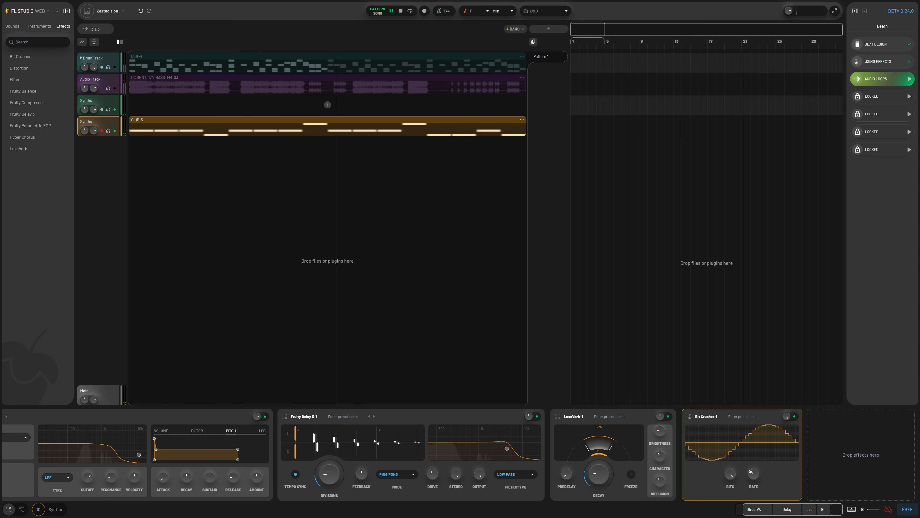
{"action": "mouse_move", "coordinate": [753, 476]}
{"action": "left_mouse_down"}
{"action": "mouse_move", "coordinate": [749, 488]}
{"action": "mouse_move", "coordinate": [751, 466]}
{"action": "left_mouse_up"}
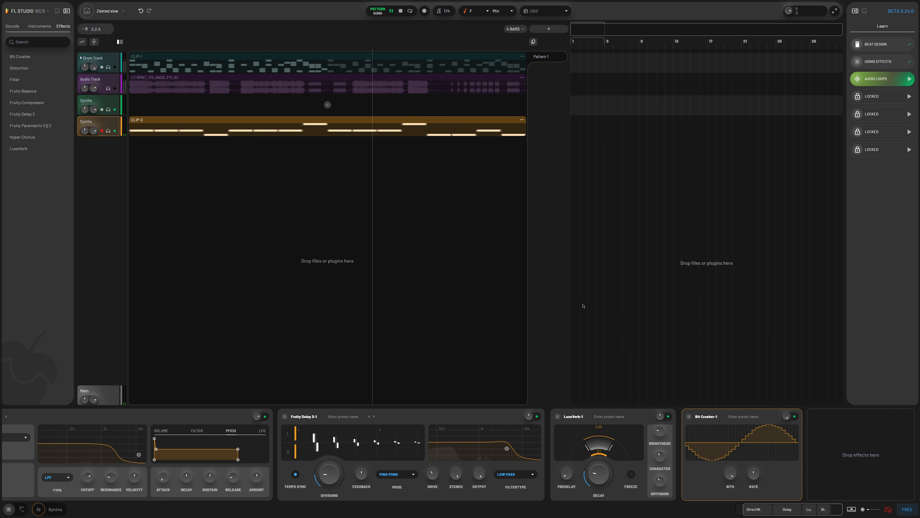
Add Distortion to the end of the lead synth's effect chain and raise its distortion amount
{"action": "left_click_drag", "start_coordinate": [43, 73], "coordinate": [862, 455]}
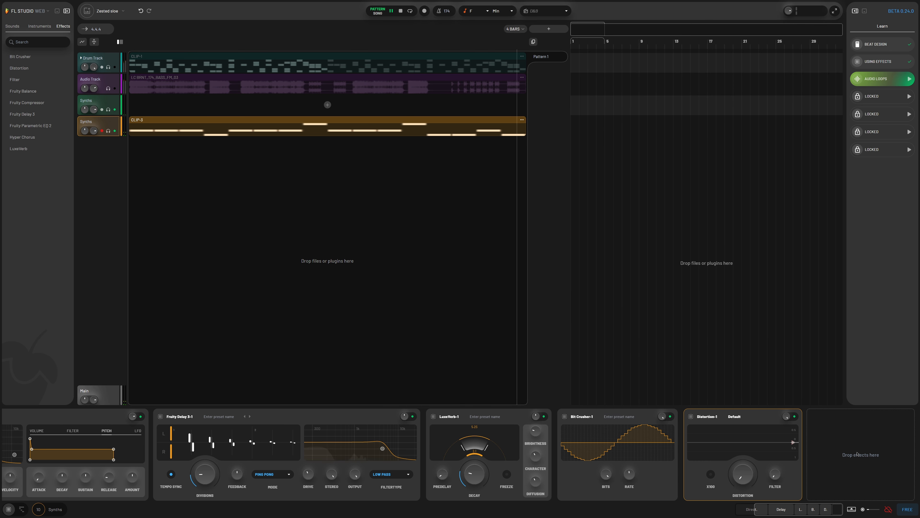
{"action": "left_click_drag", "start_coordinate": [749, 480], "coordinate": [719, 464]}
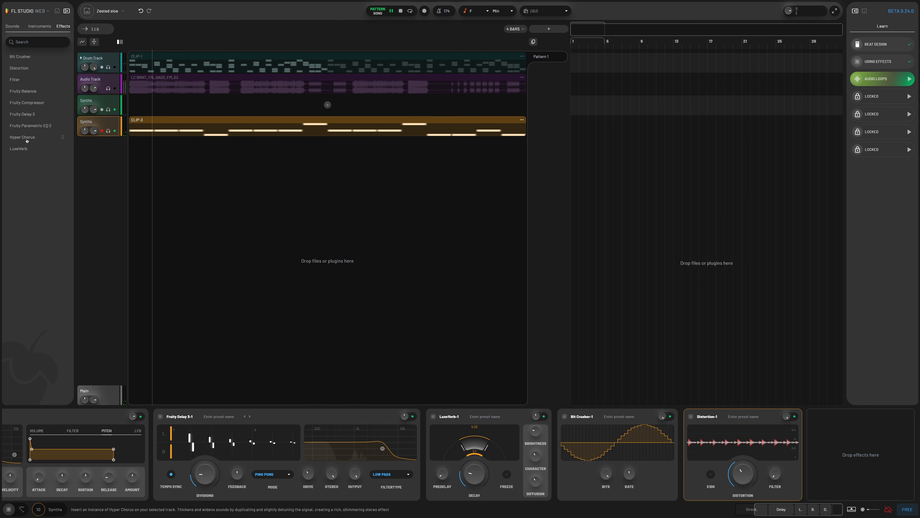
Add Hyper Chorus after the distortion, lower its divisions, raise its filter cutoff and adjust the phase
{"action": "left_click_drag", "start_coordinate": [22, 137], "coordinate": [861, 455]}
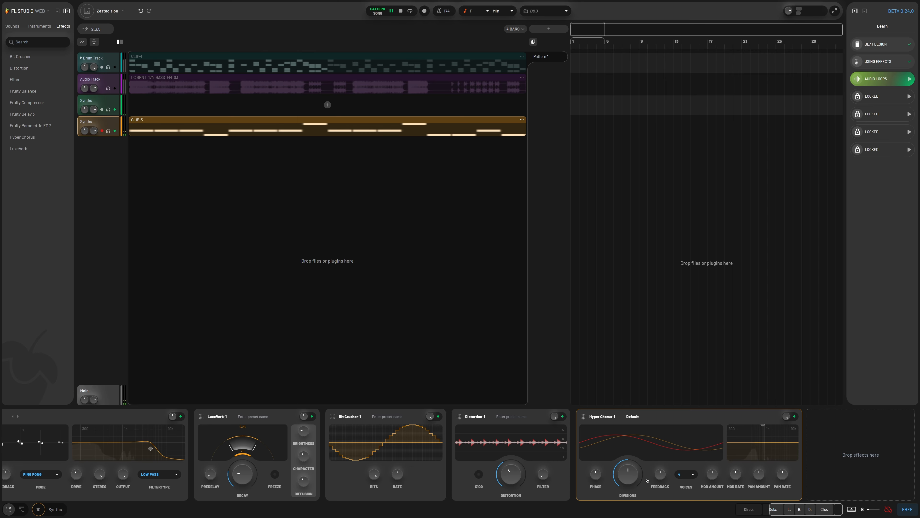
{"action": "left_click_drag", "start_coordinate": [648, 480], "coordinate": [623, 513]}
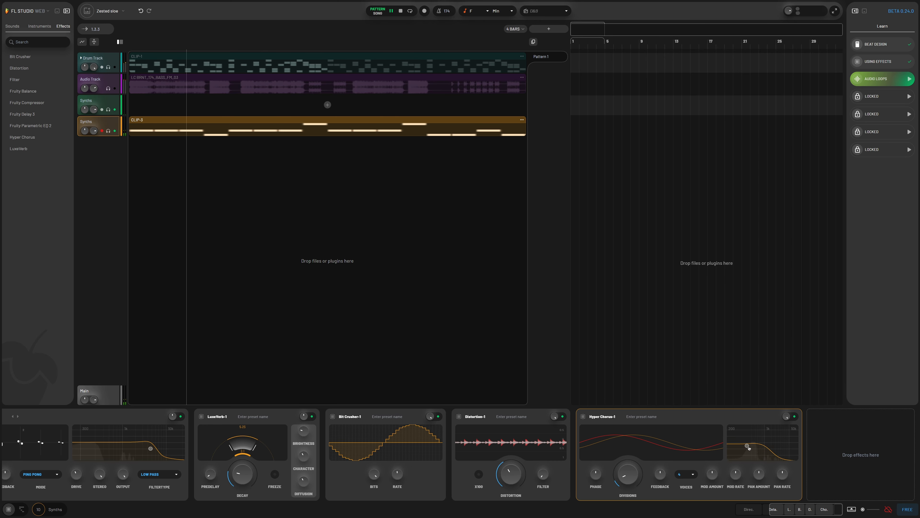
{"action": "left_click_drag", "start_coordinate": [748, 447], "coordinate": [774, 438]}
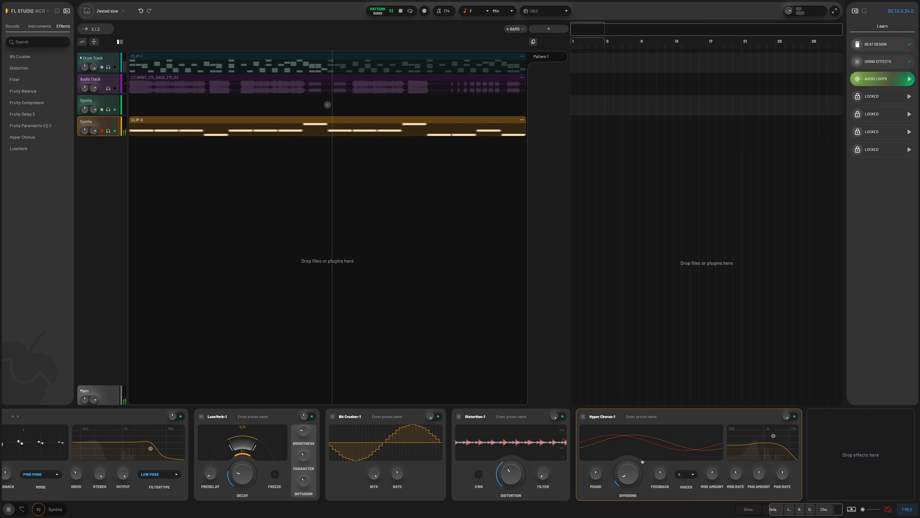
{"action": "left_click_drag", "start_coordinate": [594, 476], "coordinate": [592, 483]}
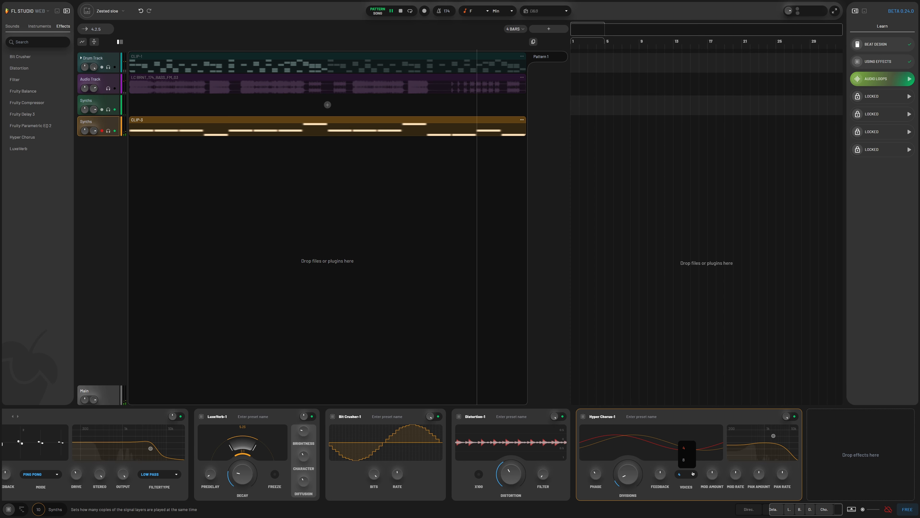
Re-enable the Audio Track and Drum Track alongside the lead synth, and stop playback after listening
{"action": "left_click", "coordinate": [115, 88]}
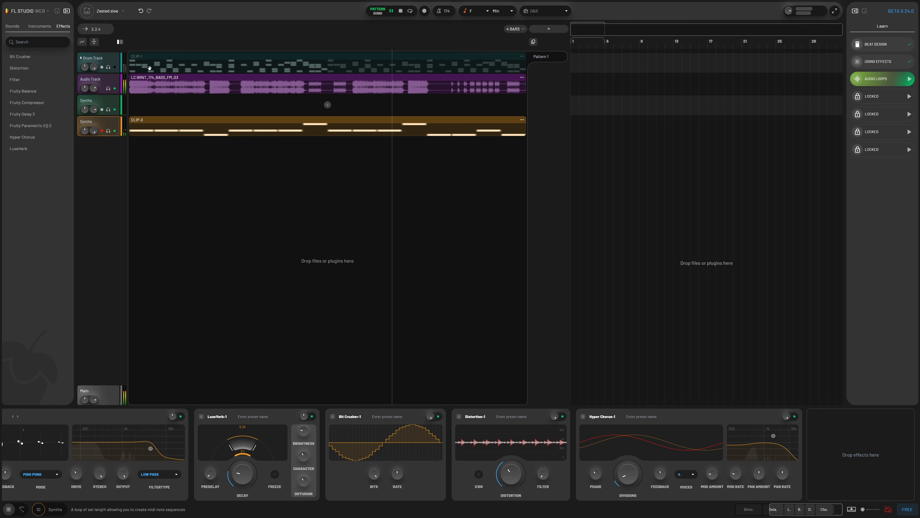
{"action": "left_click", "coordinate": [115, 67]}
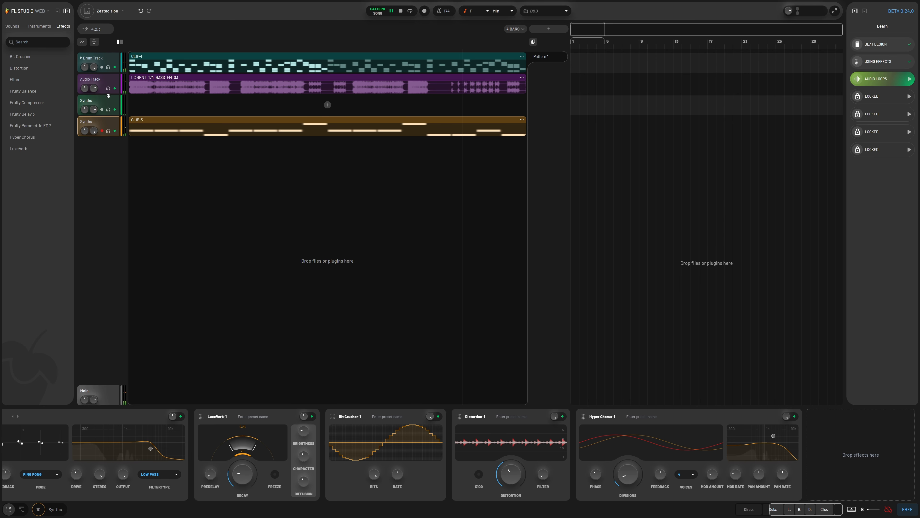
{"action": "left_click", "coordinate": [403, 11]}
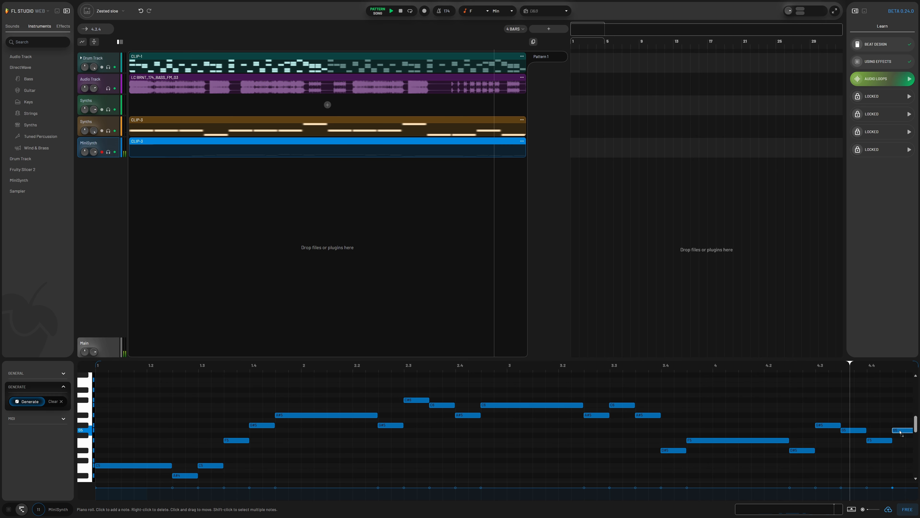
Listen to the pattern with the MiniSynth melody, pausing and resuming playback
{"action": "key", "text": "space"}
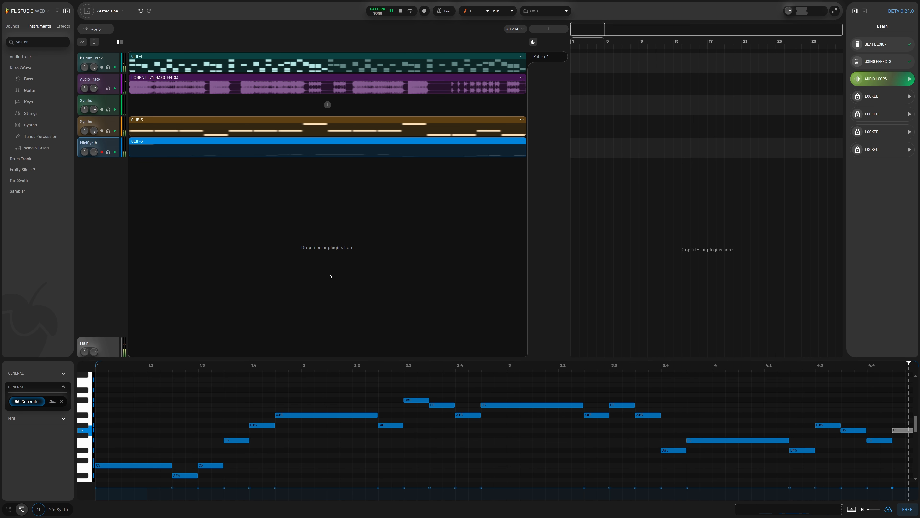
{"action": "key", "text": "space"}
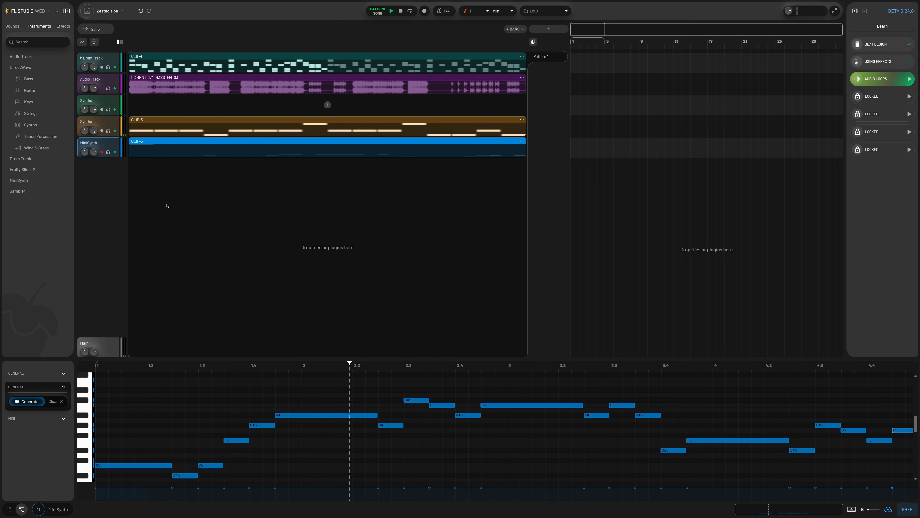
{"action": "left_click", "coordinate": [95, 41]}
{"action": "key", "text": "space"}
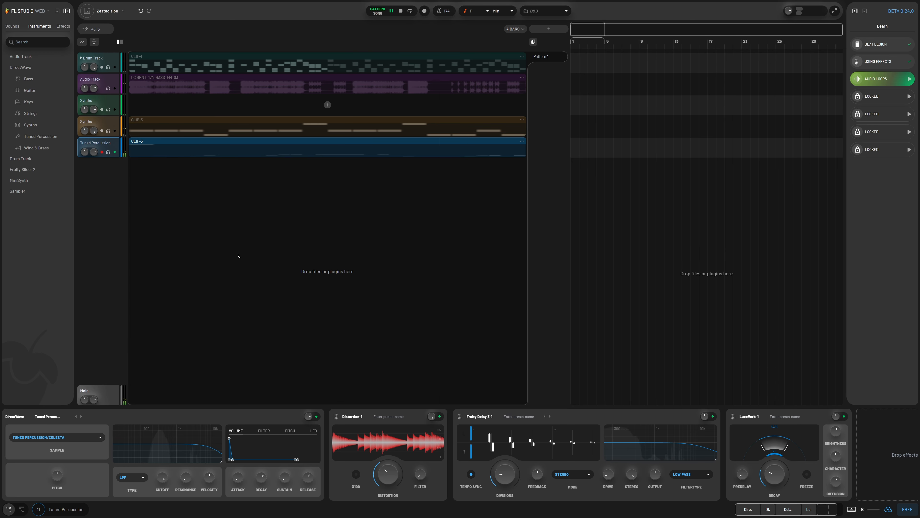
Lower the Celesta's low-pass filter cutoff, and re-enable the lead Synths track, Audio Track and Drum Track
{"action": "left_click_drag", "start_coordinate": [221, 462], "coordinate": [170, 451]}
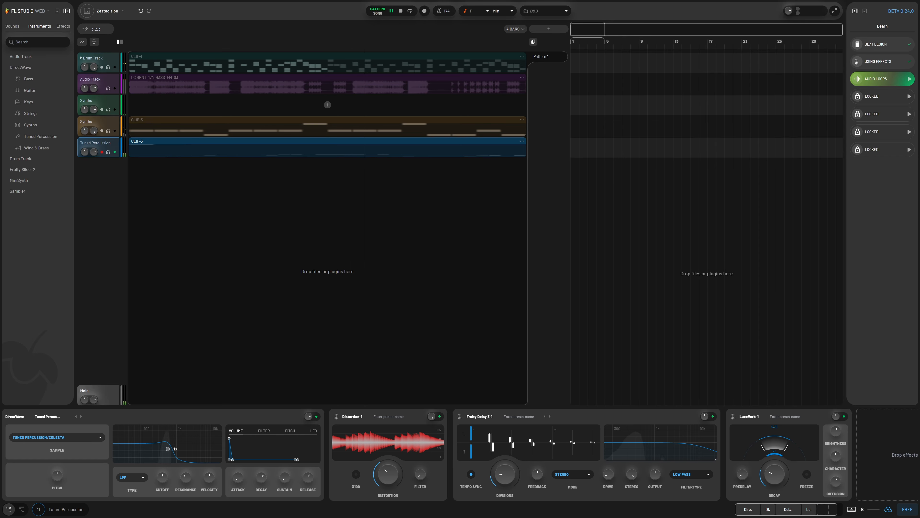
{"action": "left_click", "coordinate": [115, 131]}
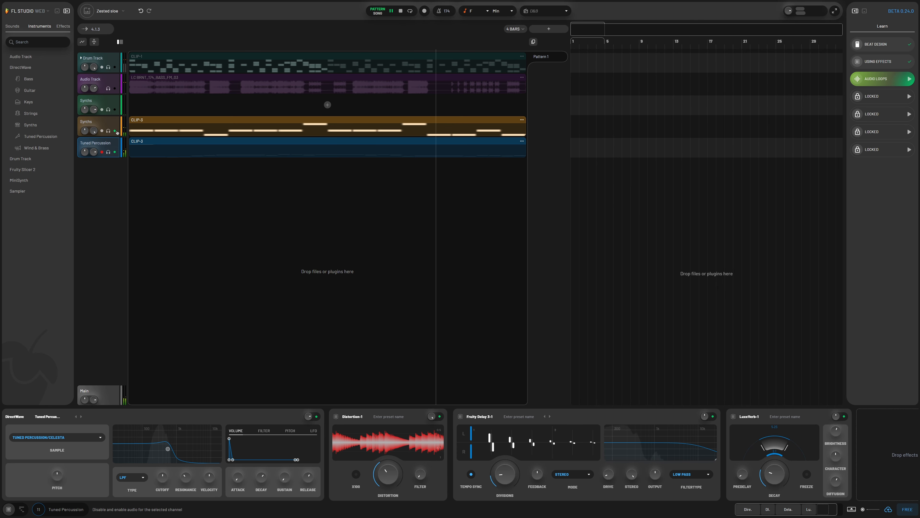
{"action": "left_click", "coordinate": [115, 88]}
{"action": "left_click", "coordinate": [115, 67]}
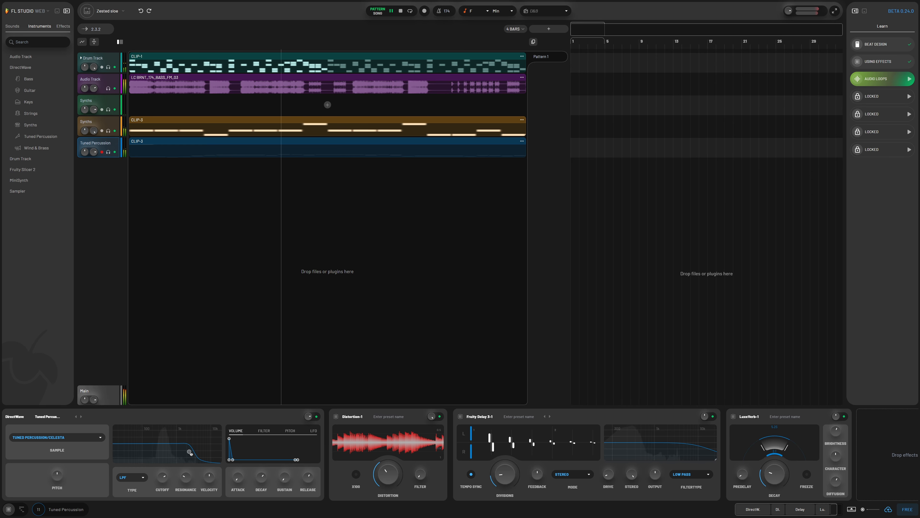
Raise the Celesta's low-pass filter cutoff slightly and pause playback
{"action": "left_click_drag", "start_coordinate": [191, 452], "coordinate": [198, 453]}
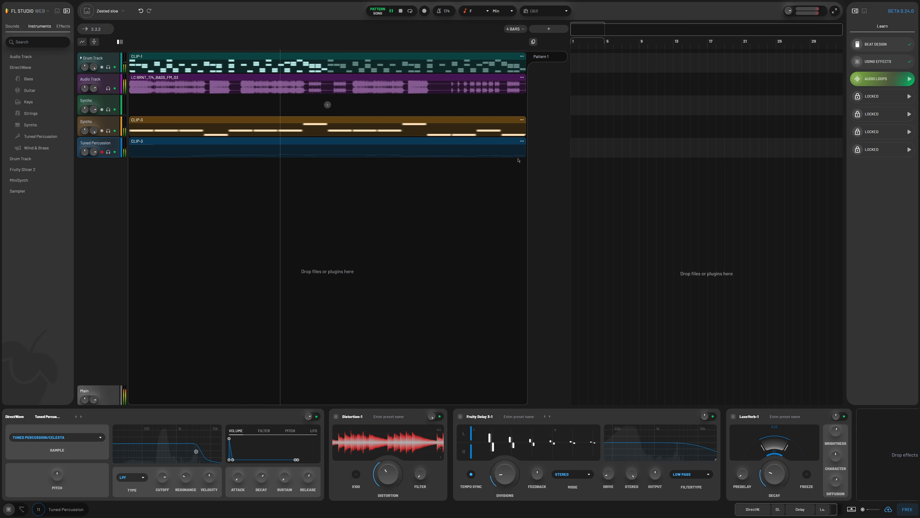
{"action": "key", "text": "space"}
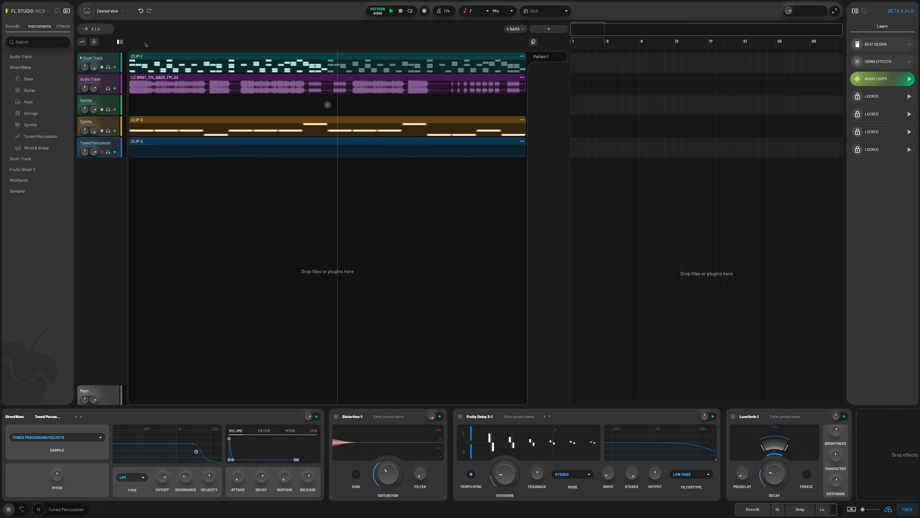
Solo the Drum Track so the other tracks are silenced
{"action": "right_click", "coordinate": [116, 68]}
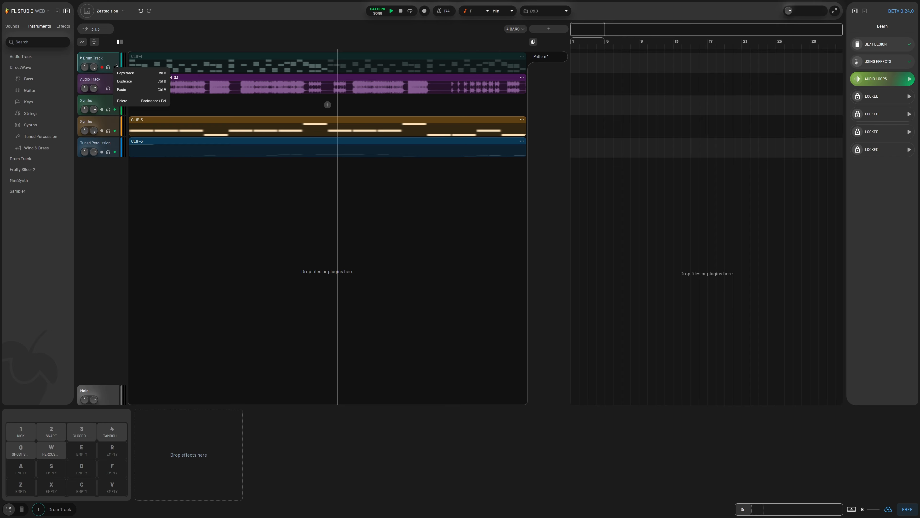
{"action": "left_click", "coordinate": [117, 66]}
{"action": "left_click", "coordinate": [116, 68]}
{"action": "left_click", "coordinate": [108, 67]}
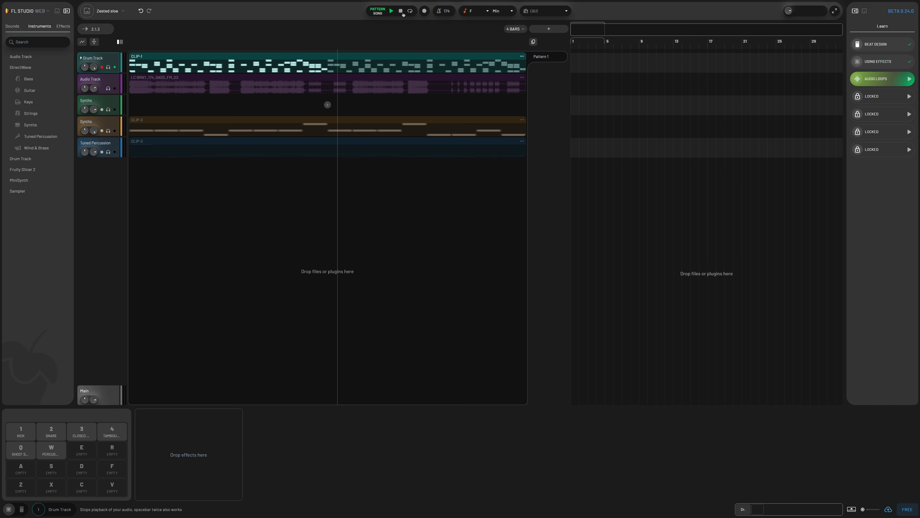
Generate new D&B drum sequences for the soloed Drum Track in the step sequencer, auditioning the drums before and after each generation
{"action": "key", "text": "space"}
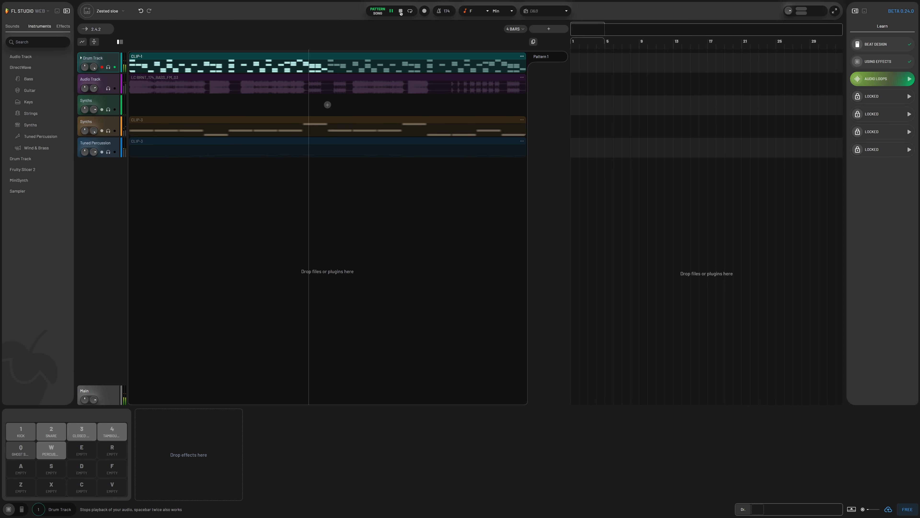
{"action": "left_click", "coordinate": [401, 11]}
{"action": "left_click", "coordinate": [21, 509]}
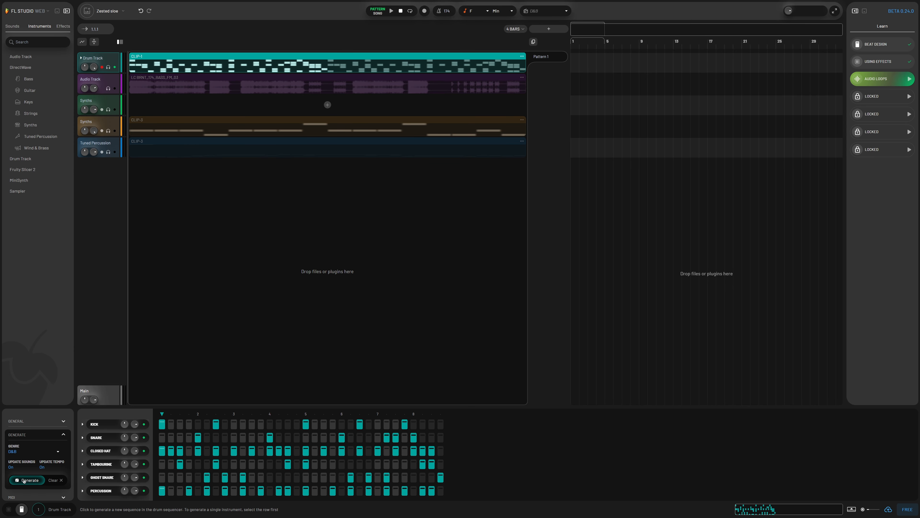
{"action": "left_click", "coordinate": [25, 480]}
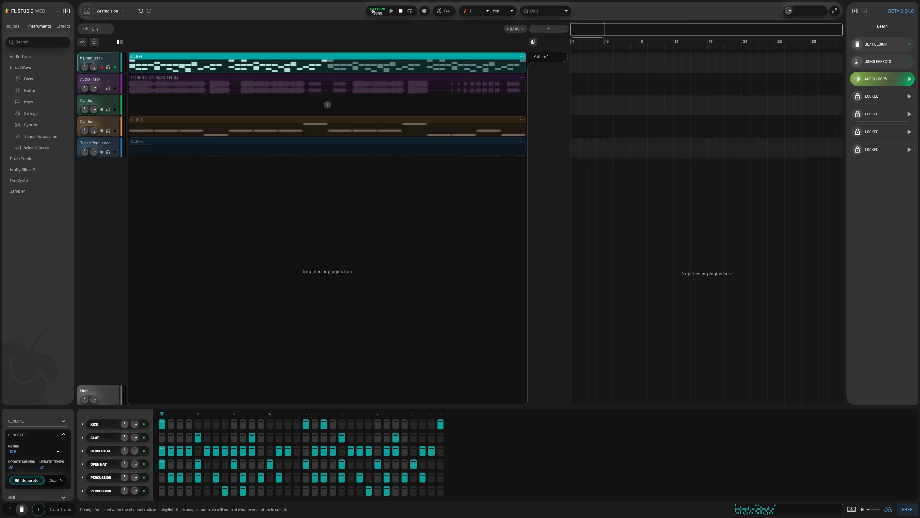
{"action": "left_click", "coordinate": [392, 11]}
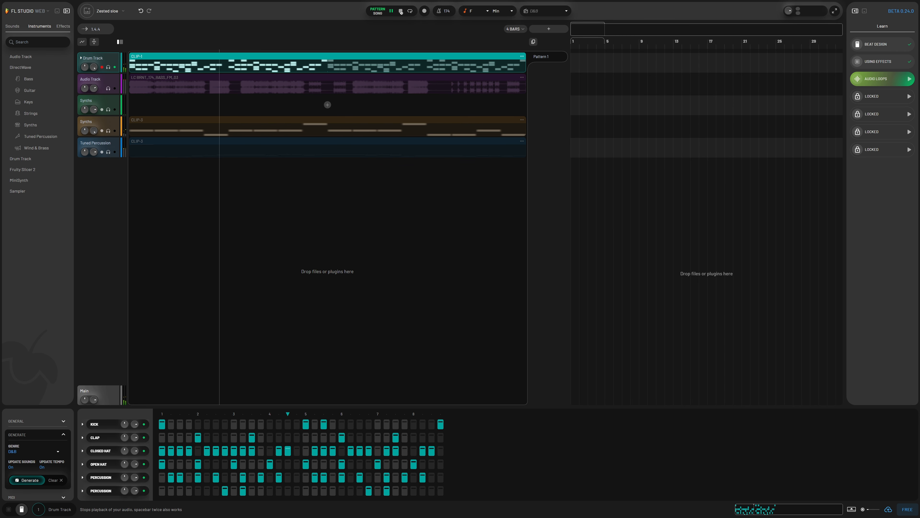
{"action": "left_click", "coordinate": [401, 11]}
{"action": "left_click", "coordinate": [392, 11]}
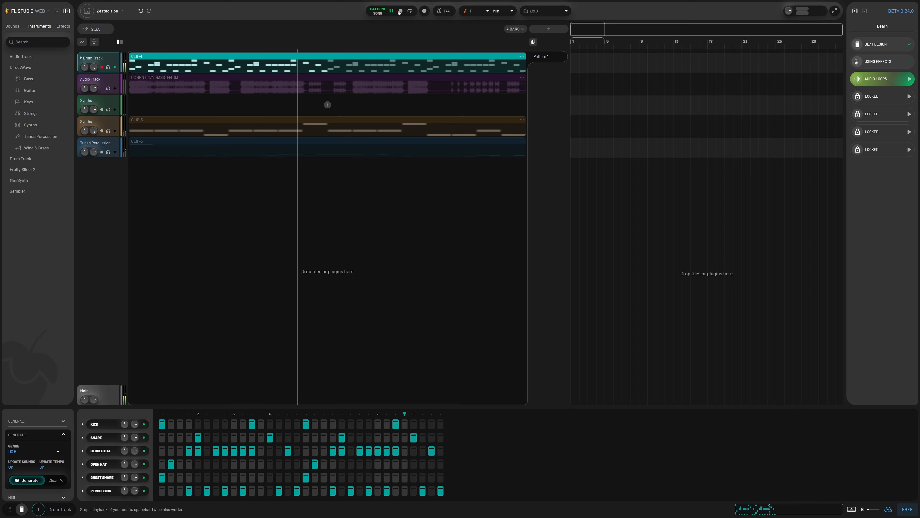
{"action": "left_click", "coordinate": [401, 11]}
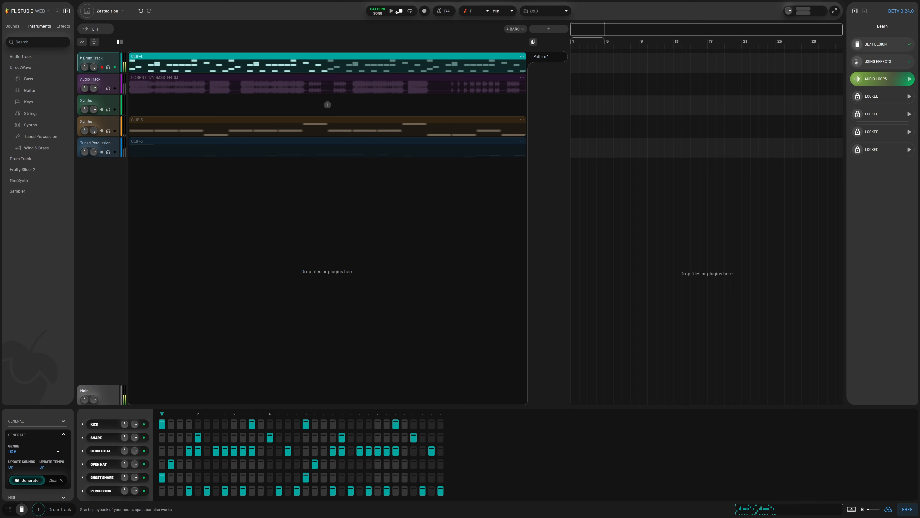
Re-enable the Audio Track with the bass loop and listen to it together with the drums
{"action": "left_click", "coordinate": [116, 88]}
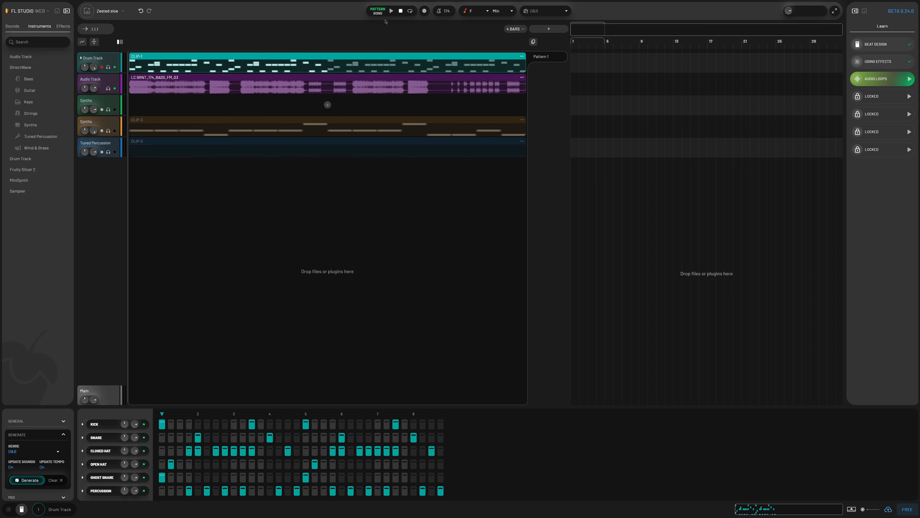
{"action": "left_click", "coordinate": [394, 11]}
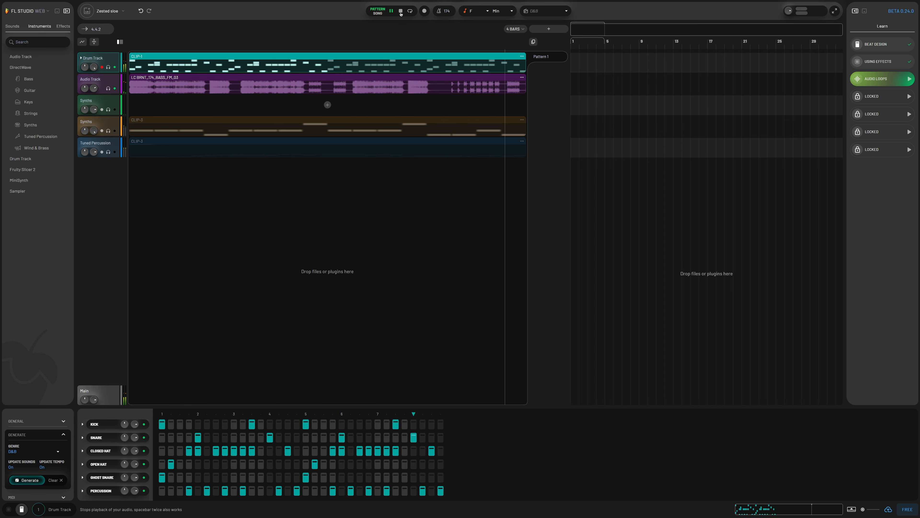
{"action": "left_click", "coordinate": [401, 11]}
Re-enable the orange Synths track and listen to it with the drums and bass loop
{"action": "left_click", "coordinate": [115, 131]}
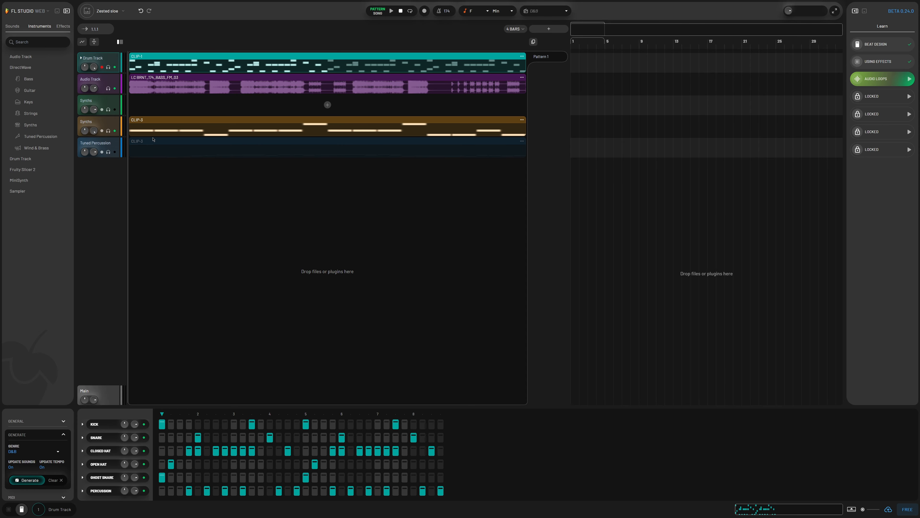
{"action": "left_click", "coordinate": [393, 11]}
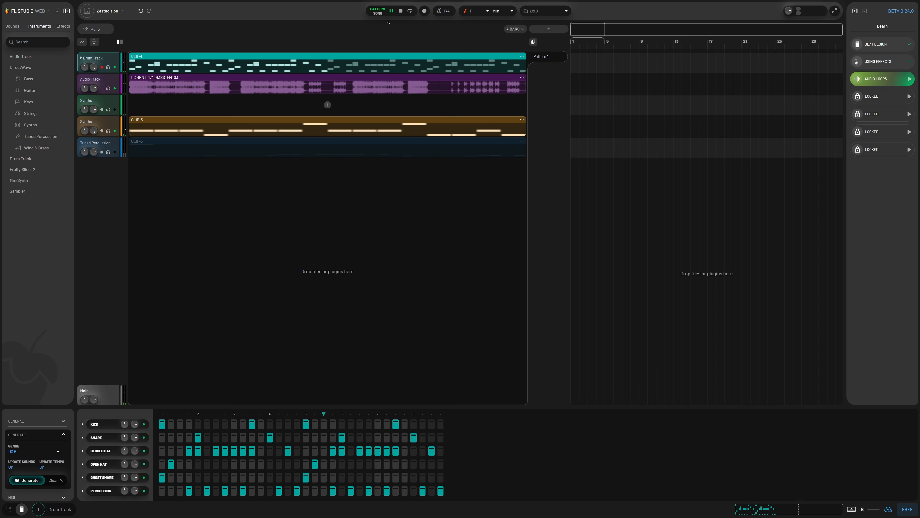
{"action": "left_click", "coordinate": [401, 11]}
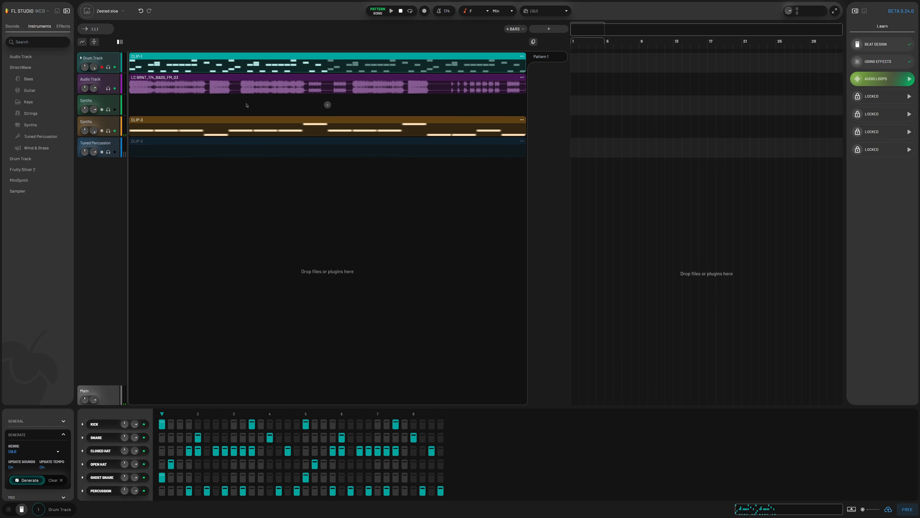
Re-enable the Tuned Percussion track and play the pattern with drums, bass loop and synth, then stop playback
{"action": "left_click", "coordinate": [114, 152]}
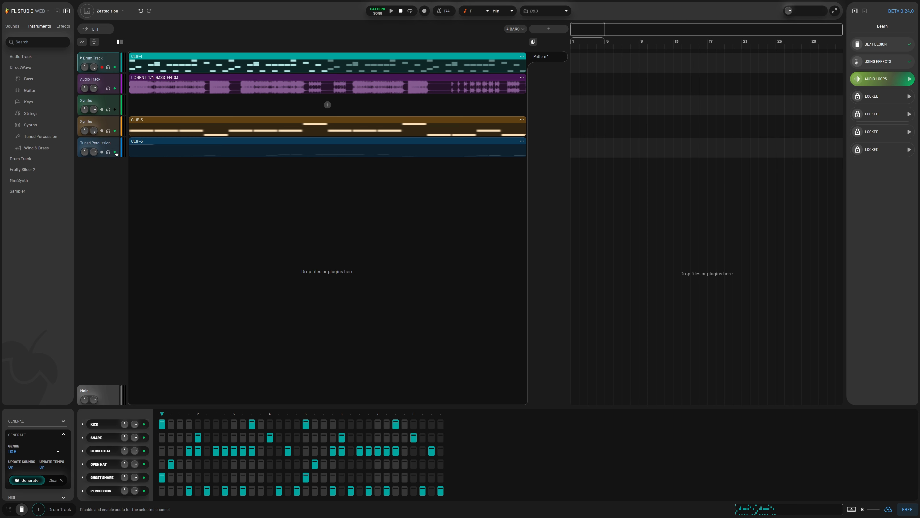
{"action": "left_click", "coordinate": [394, 9]}
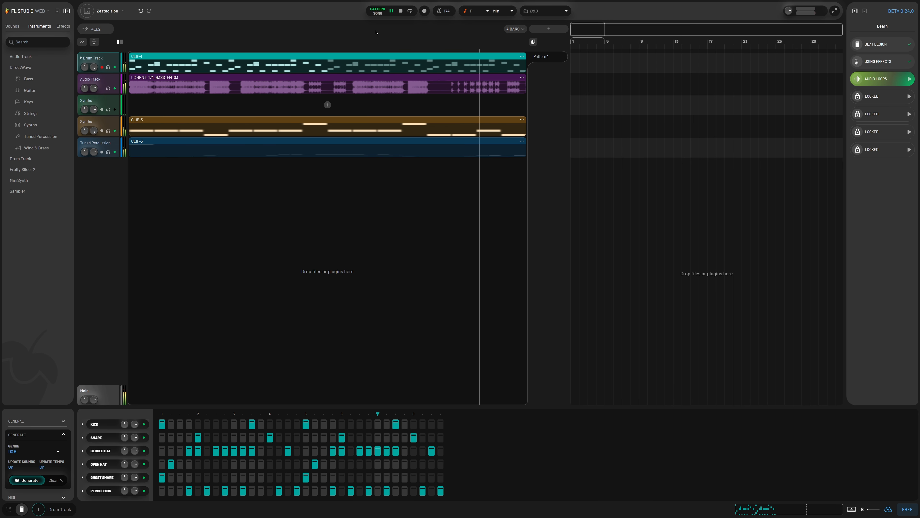
{"action": "left_click", "coordinate": [401, 11]}
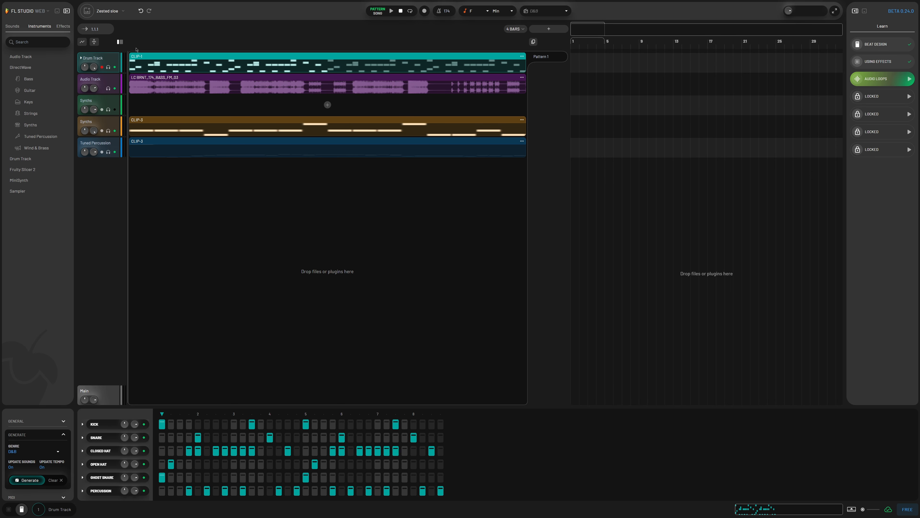
Switch the transport to Song mode and back to Pattern mode
{"action": "left_click", "coordinate": [367, 13]}
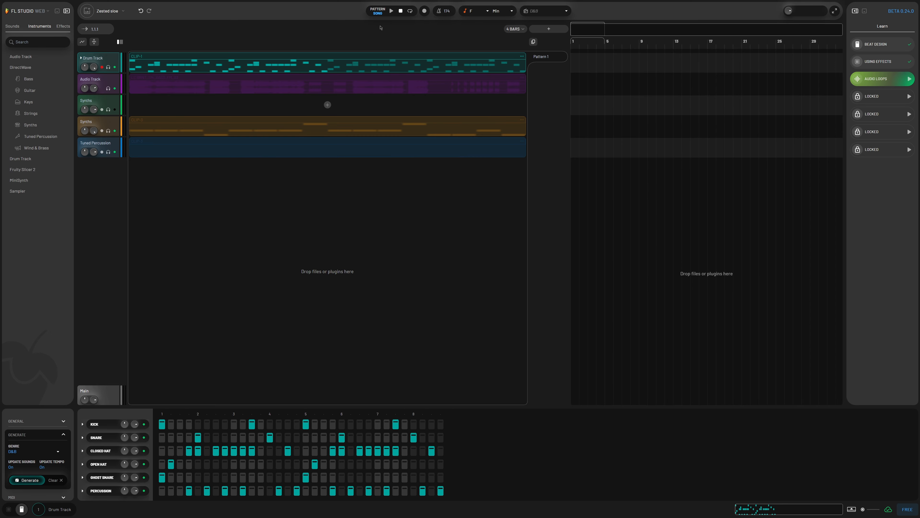
{"action": "left_click", "coordinate": [377, 13]}
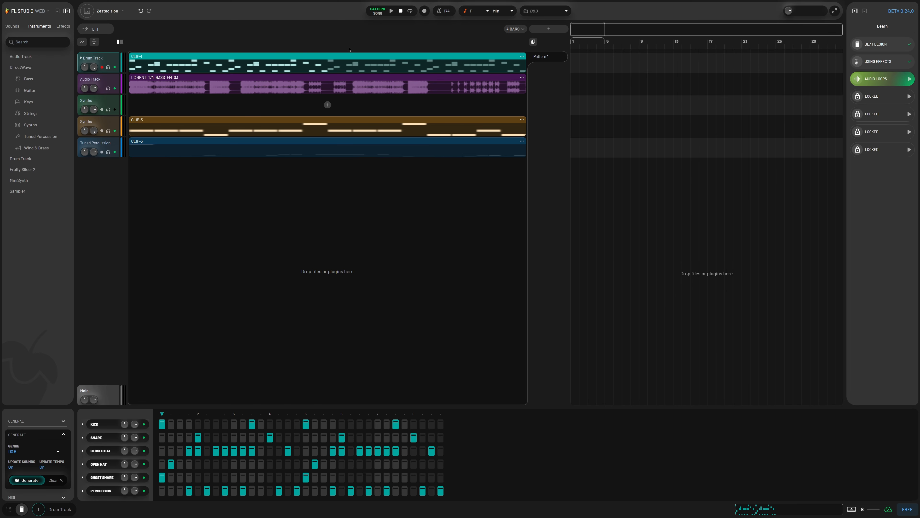